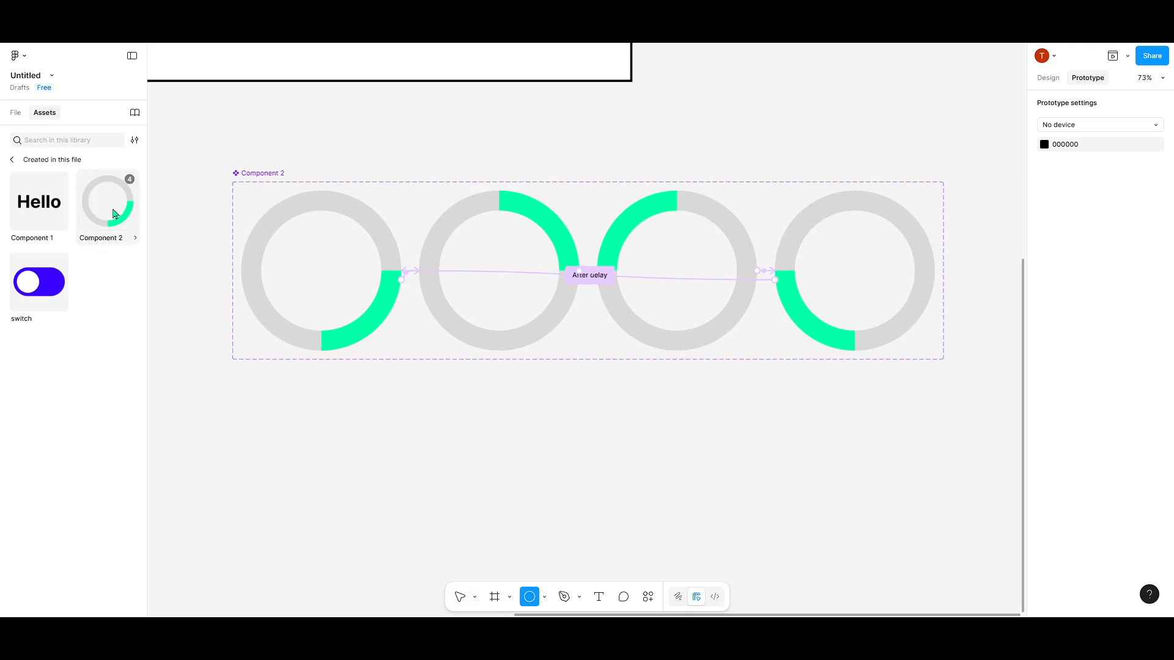
Draw a 400 × 400 circle on the empty canvas below the Component 2 set
{"action": "scroll", "coordinate": [436, 263], "scroll_direction": "up", "scroll_amount": 5}
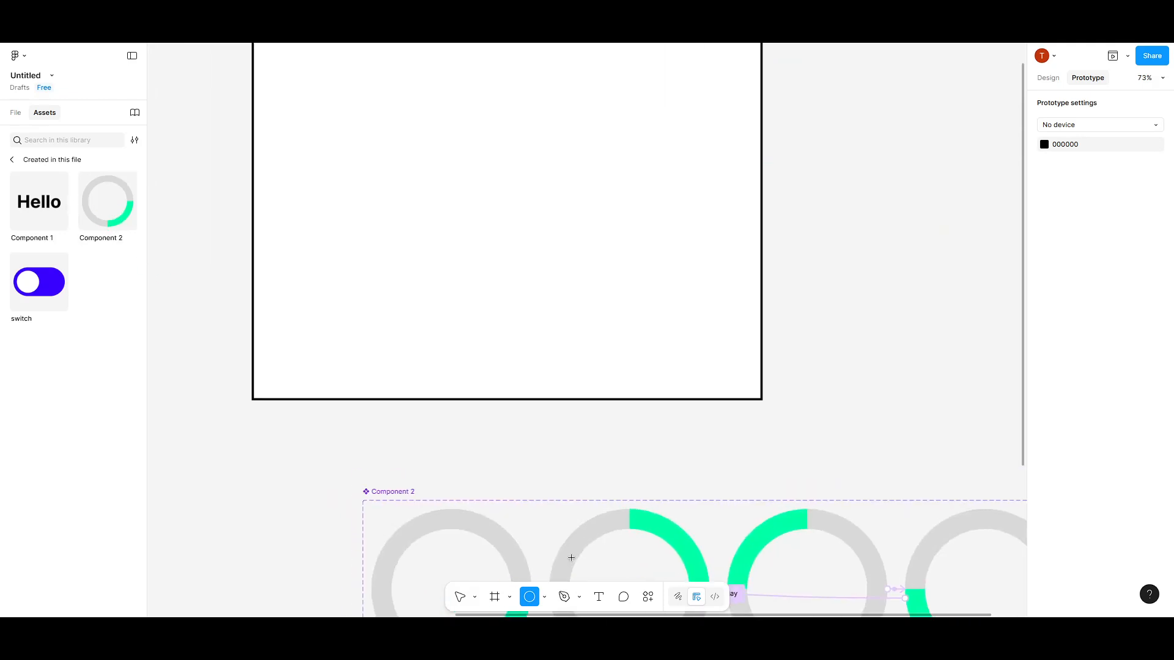
{"action": "scroll", "coordinate": [485, 270], "scroll_direction": "down", "scroll_amount": 5}
{"action": "scroll", "coordinate": [536, 445], "scroll_direction": "down", "scroll_amount": 6}
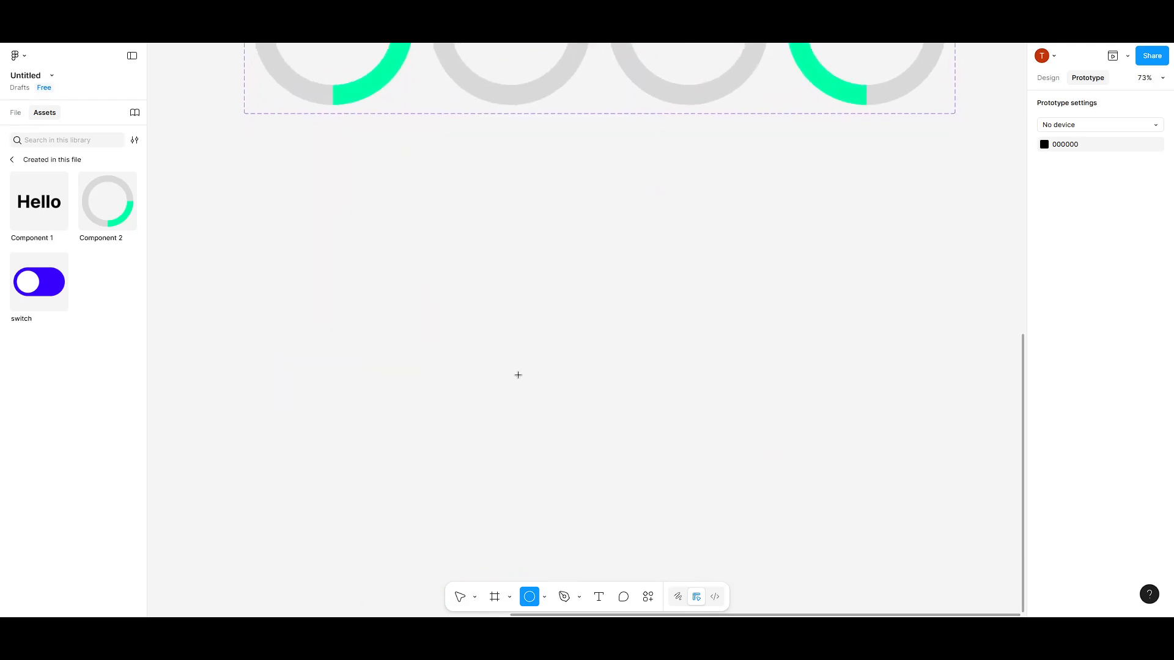
{"action": "left_click_drag", "start_coordinate": [496, 291], "coordinate": [673, 459]}
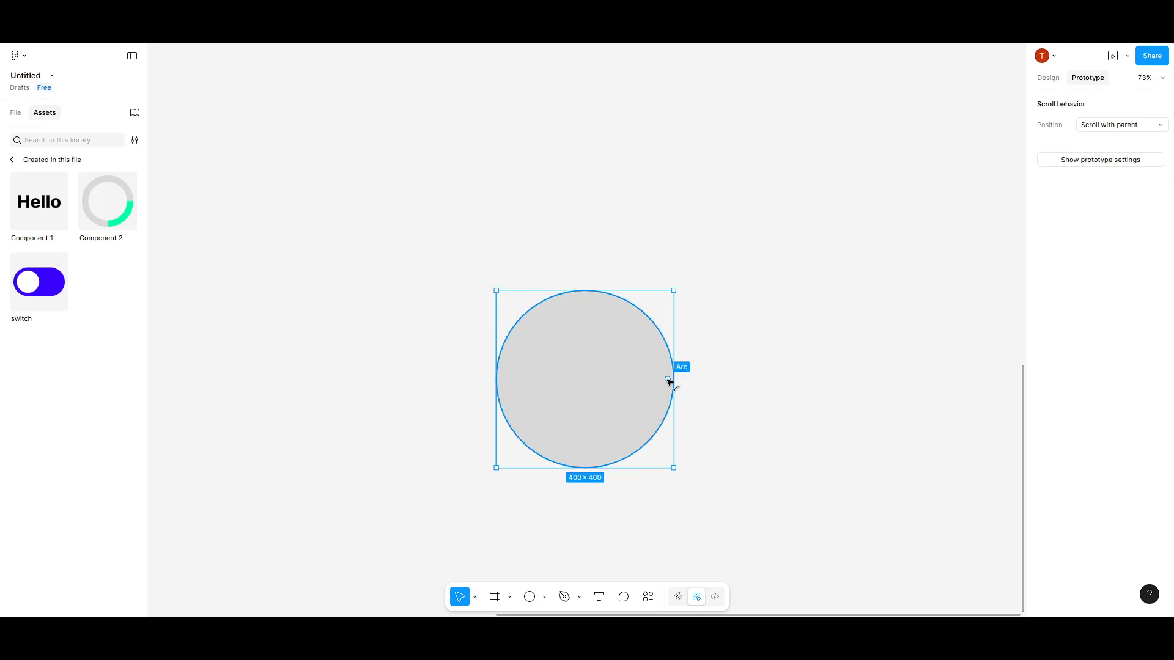
Reduce the circle to a 50% arc and hollow it out with an inner ratio of about 76%
{"action": "left_click_drag", "start_coordinate": [667, 380], "coordinate": [496, 384]}
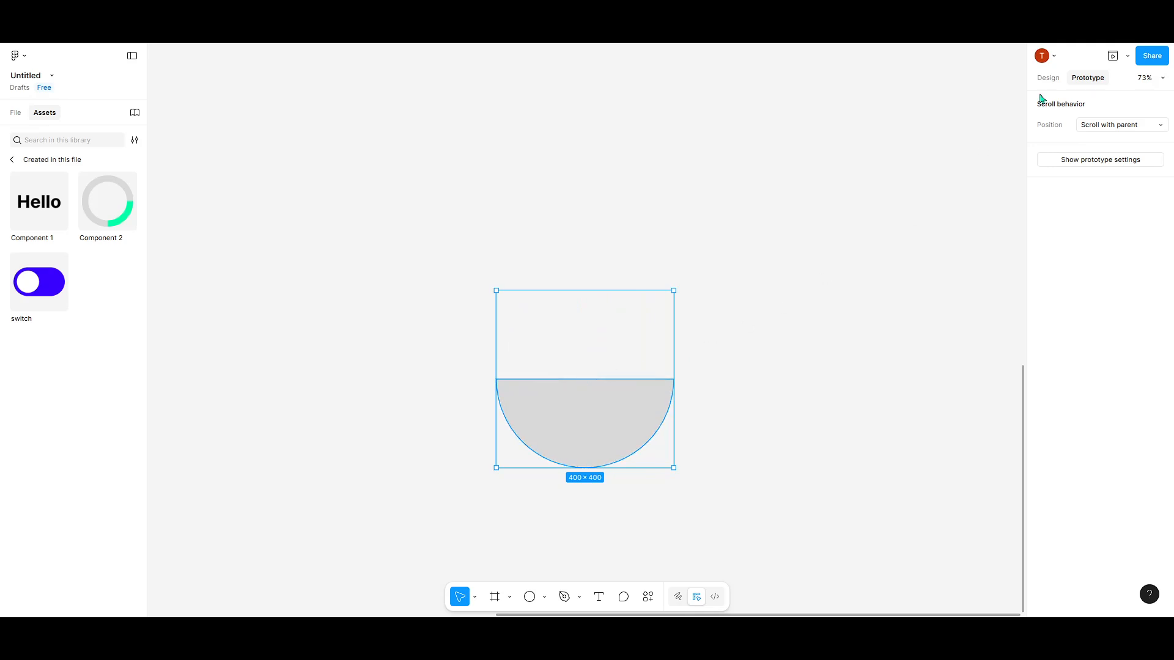
{"action": "left_click", "coordinate": [1053, 78]}
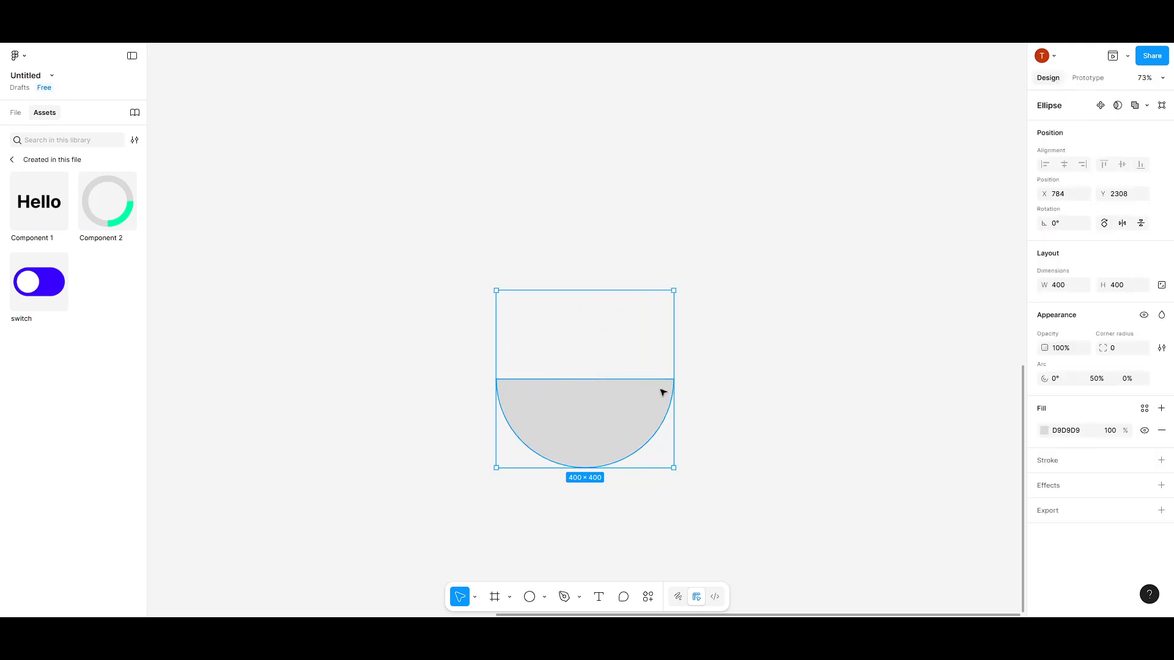
{"action": "mouse_move", "coordinate": [587, 383]}
{"action": "left_click_drag", "start_coordinate": [585, 380], "coordinate": [589, 451]}
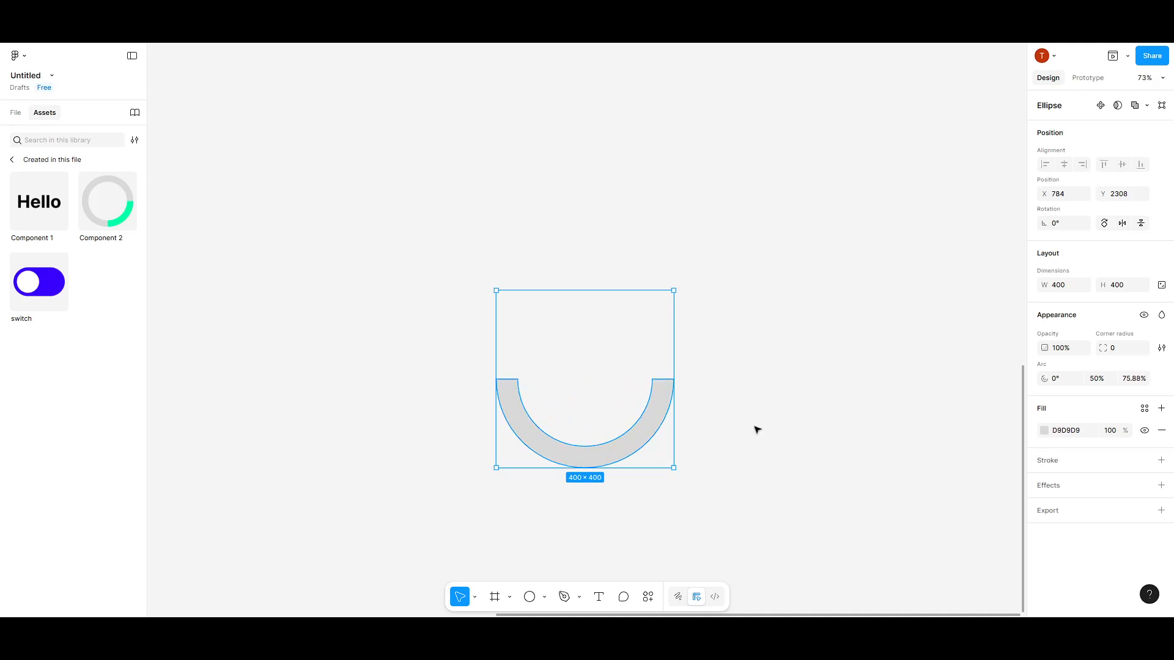
Set the arc's inner ratio to 75% and extend its sweep to 100% for a full ring
{"action": "left_click", "coordinate": [1130, 380]}
{"action": "type", "text": "75"}
{"action": "key", "text": "Return"}
{"action": "mouse_move", "coordinate": [507, 381]}
{"action": "left_click_drag", "start_coordinate": [509, 383], "coordinate": [654, 381]}
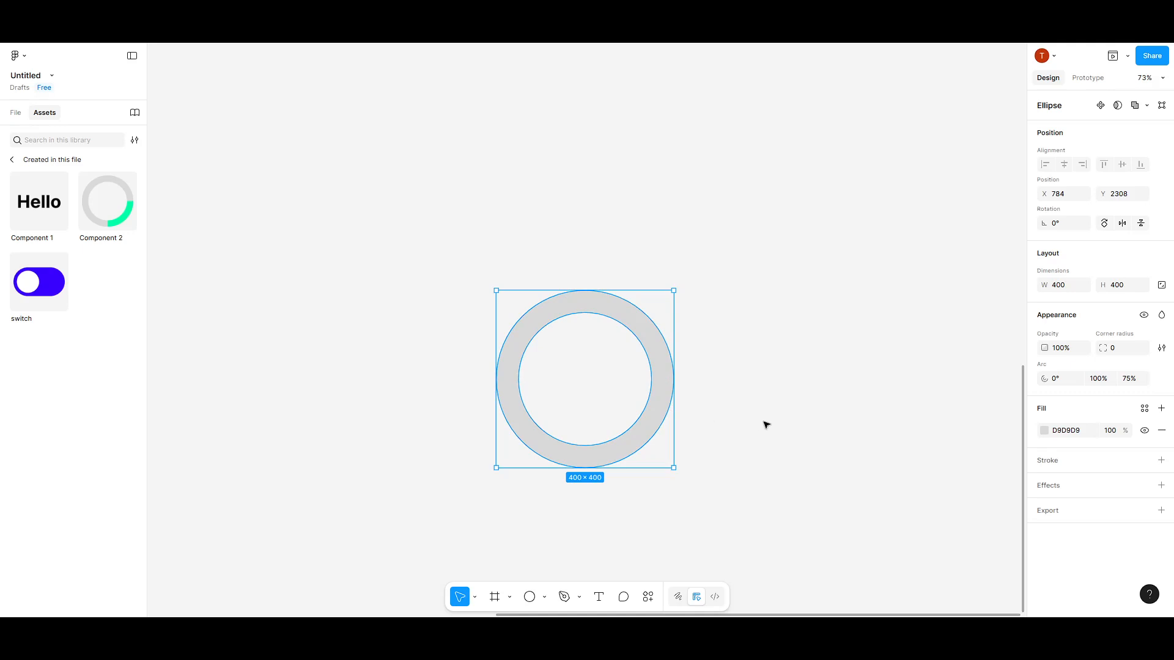
Place a copy of the ring beside it as a 25% arc and fill that arc with green 01FFAF
{"action": "left_click_drag", "start_coordinate": [642, 411], "coordinate": [806, 467]}
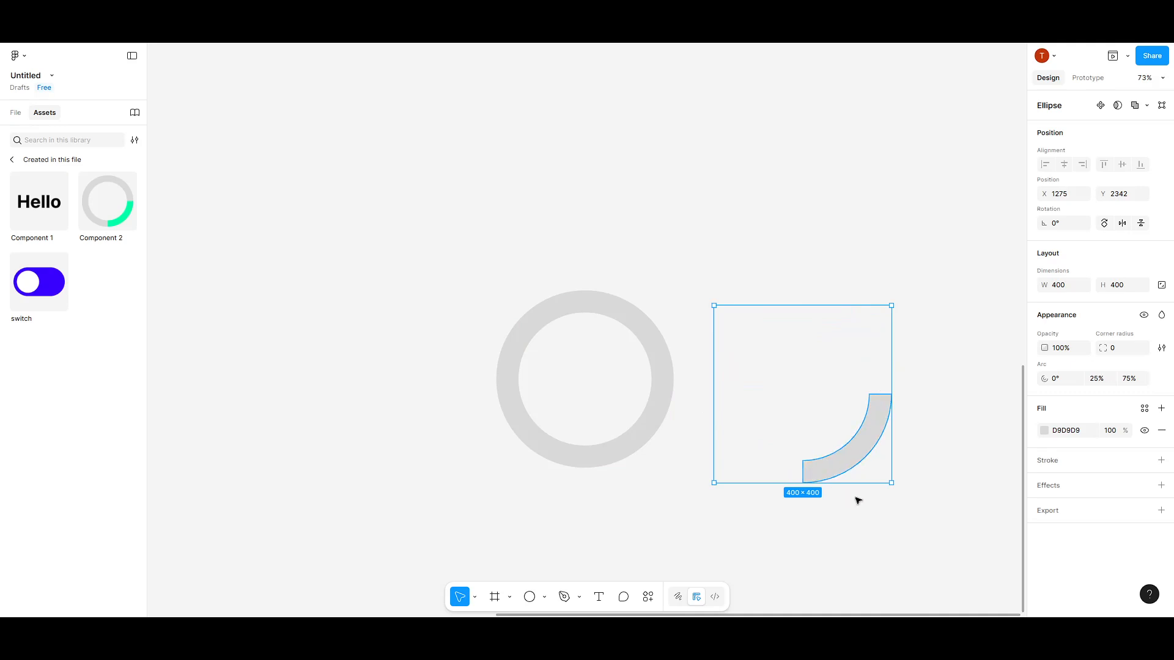
{"action": "left_click", "coordinate": [1045, 433]}
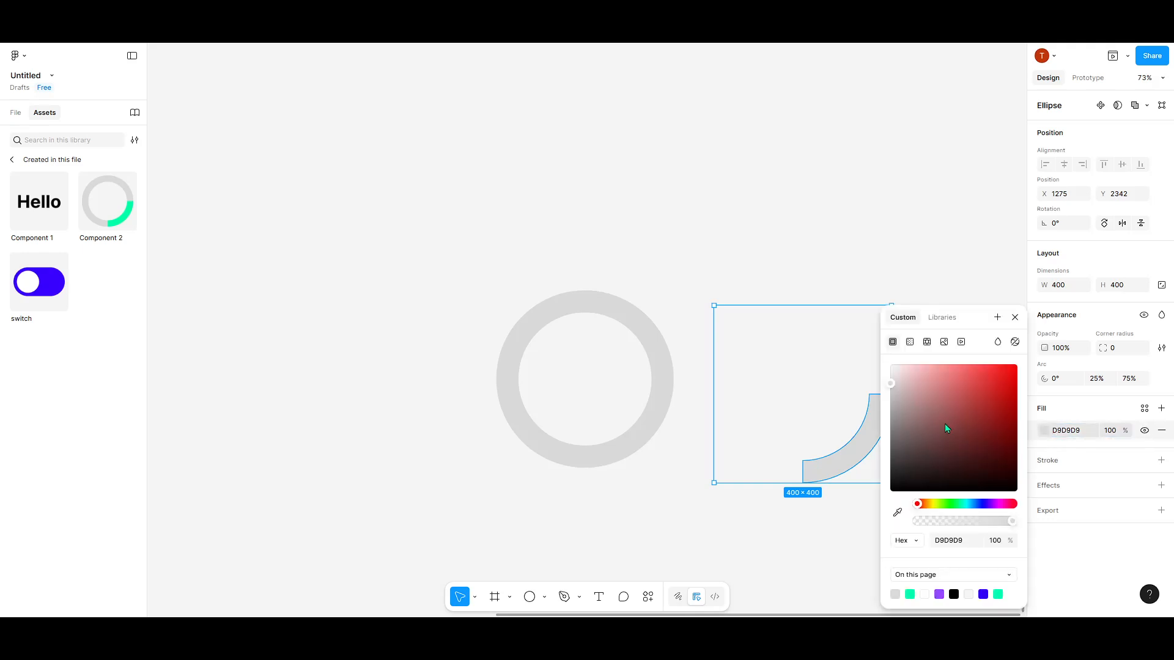
{"action": "left_click", "coordinate": [951, 504]}
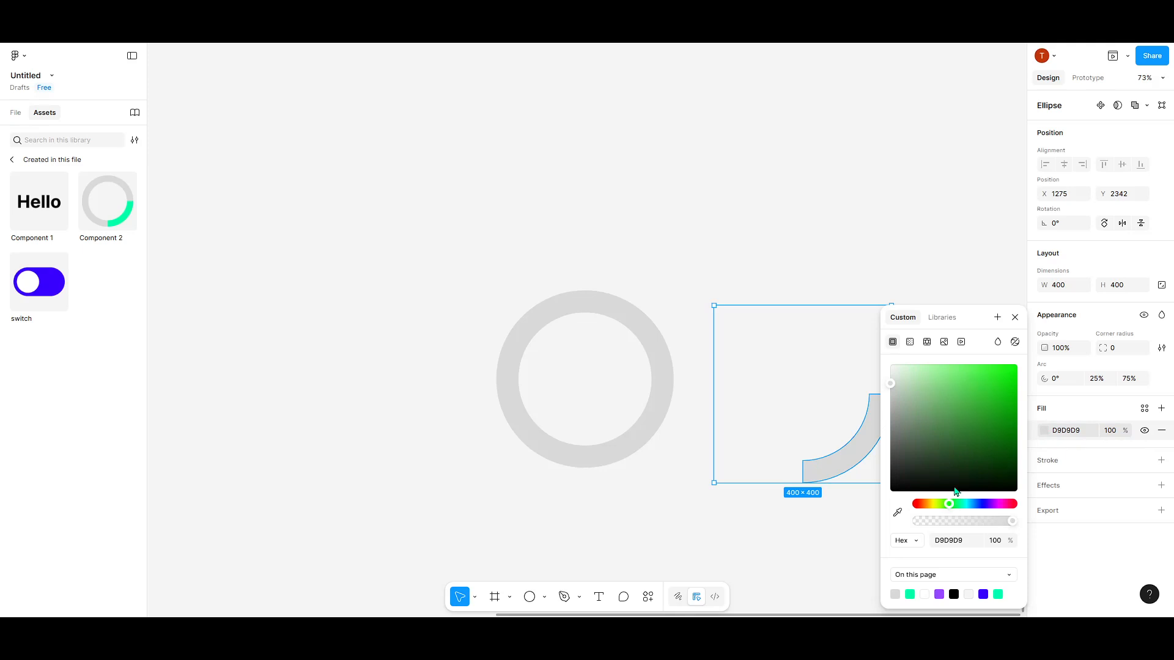
{"action": "left_click_drag", "start_coordinate": [956, 490], "coordinate": [1016, 353]}
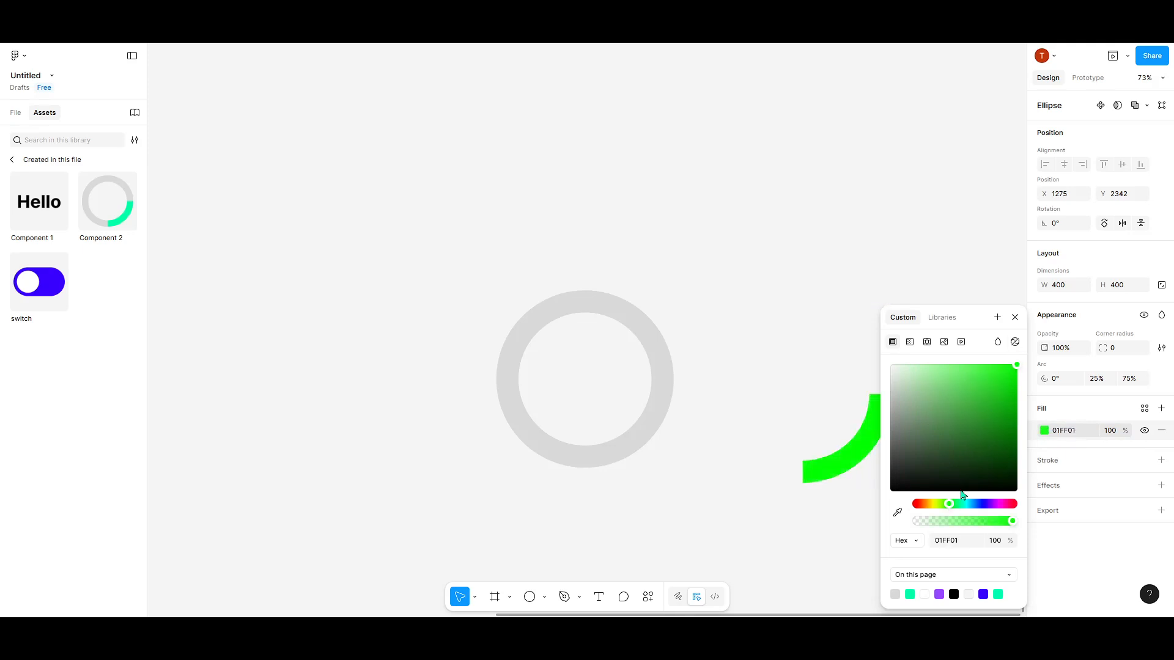
{"action": "left_click_drag", "start_coordinate": [952, 506], "coordinate": [962, 510]}
{"action": "left_click", "coordinate": [847, 502]}
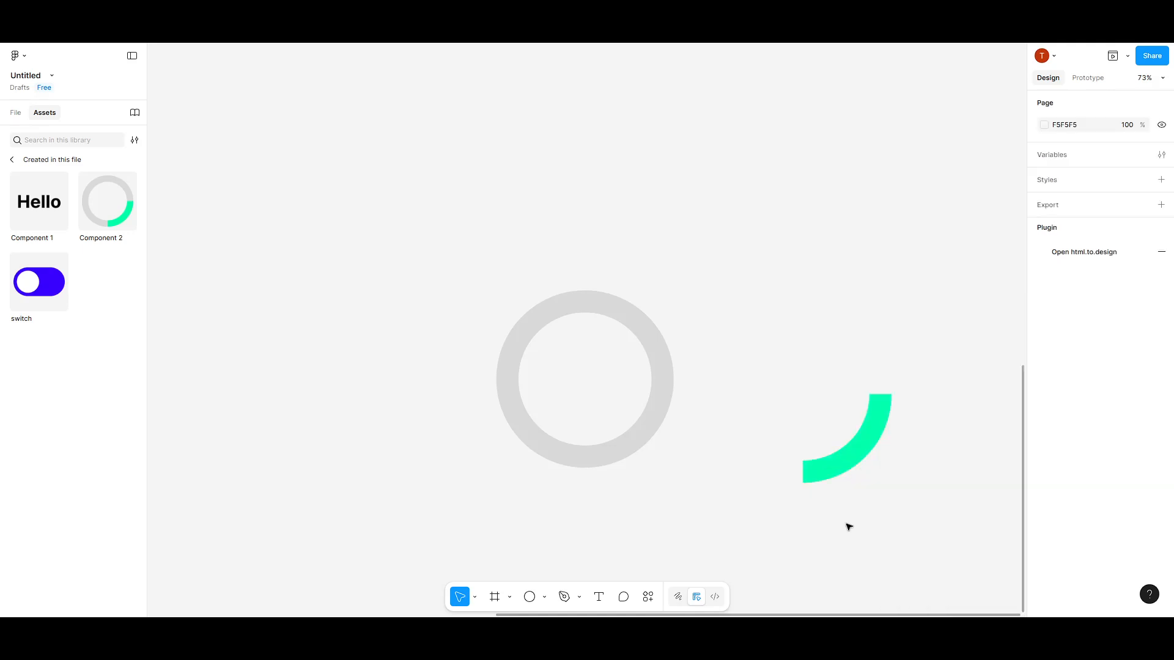
Wrap the grey ring and the green quarter arc together in an auto layout frame
{"action": "left_click_drag", "start_coordinate": [871, 521], "coordinate": [537, 355]}
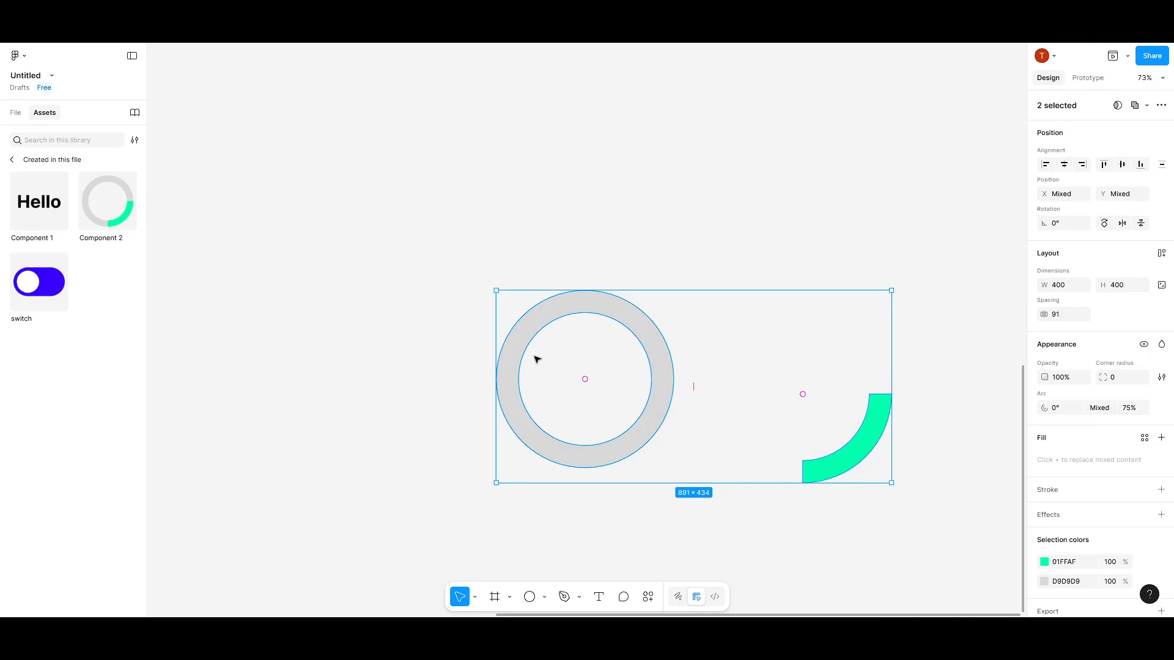
{"action": "key", "text": "shift+a"}
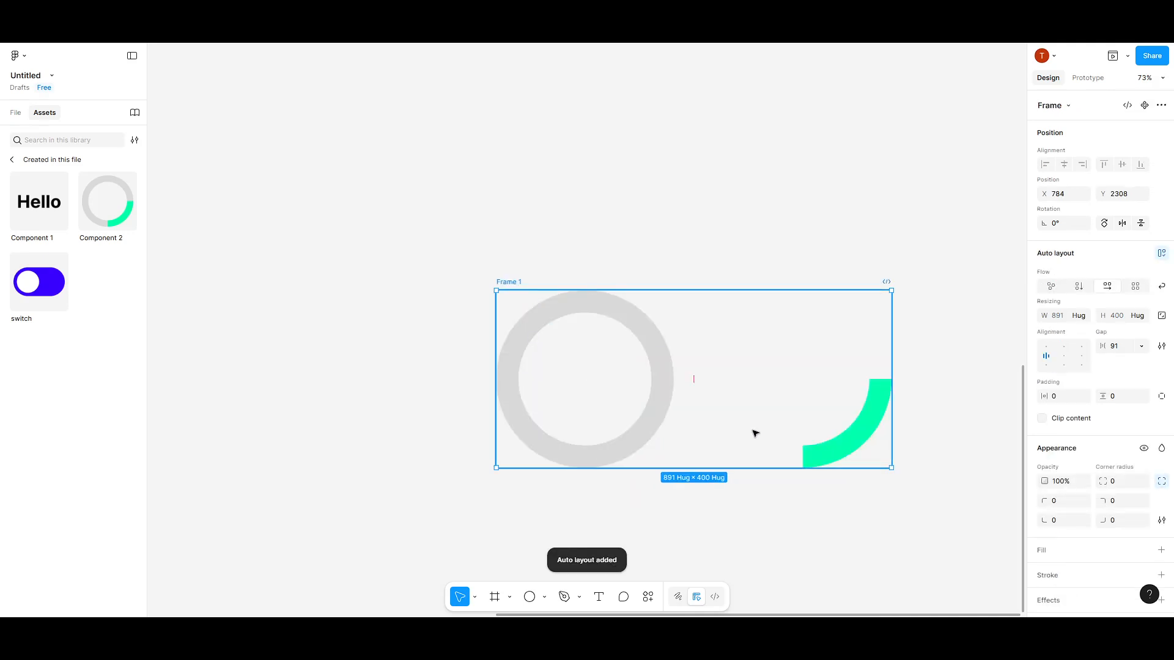
Try to move the green quarter arc onto the grey ring inside the auto layout frame
{"action": "left_click_drag", "start_coordinate": [868, 438], "coordinate": [623, 445]}
{"action": "double_click", "coordinate": [794, 443]}
{"action": "key", "text": "ctrl+z"}
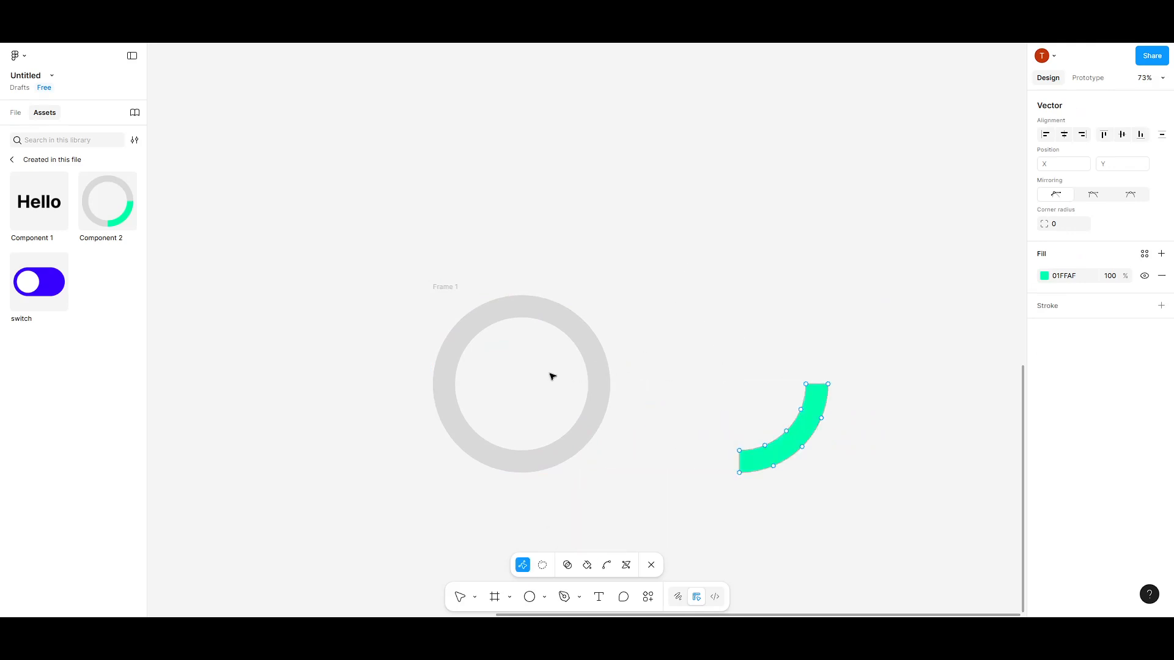
{"action": "key", "text": "Escape"}
Select the finished Component 2 set of four ring variants and examine its variant and additional component options
{"action": "scroll", "coordinate": [595, 338], "scroll_direction": "up", "scroll_amount": 5}
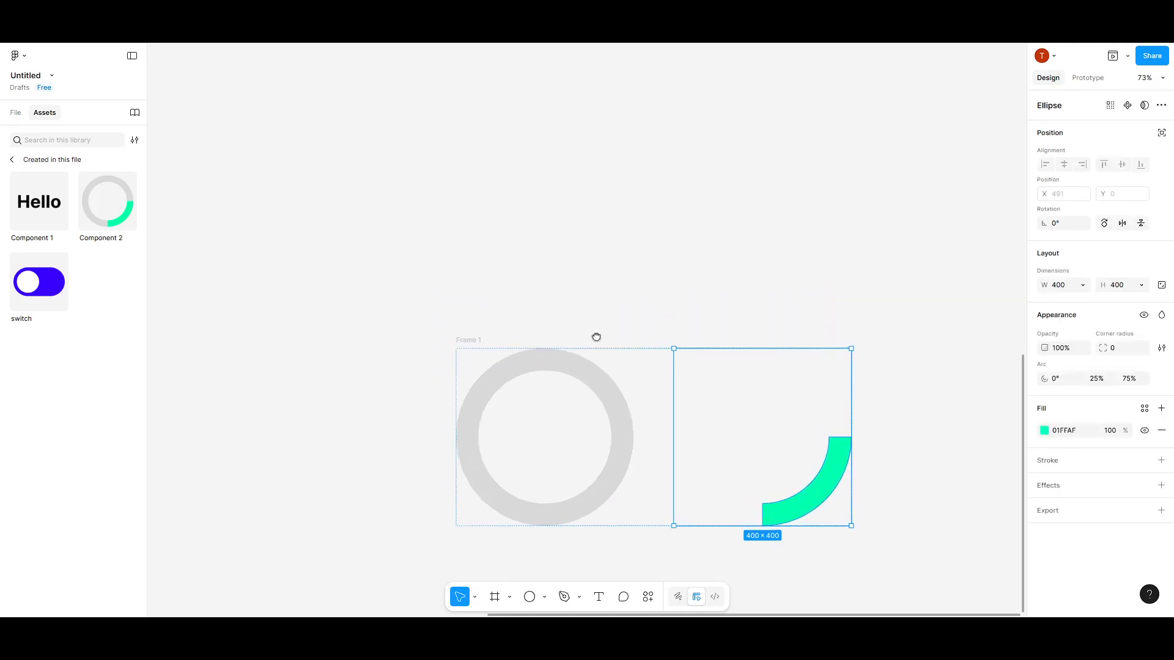
{"action": "scroll", "coordinate": [611, 448], "scroll_direction": "up", "scroll_amount": 5}
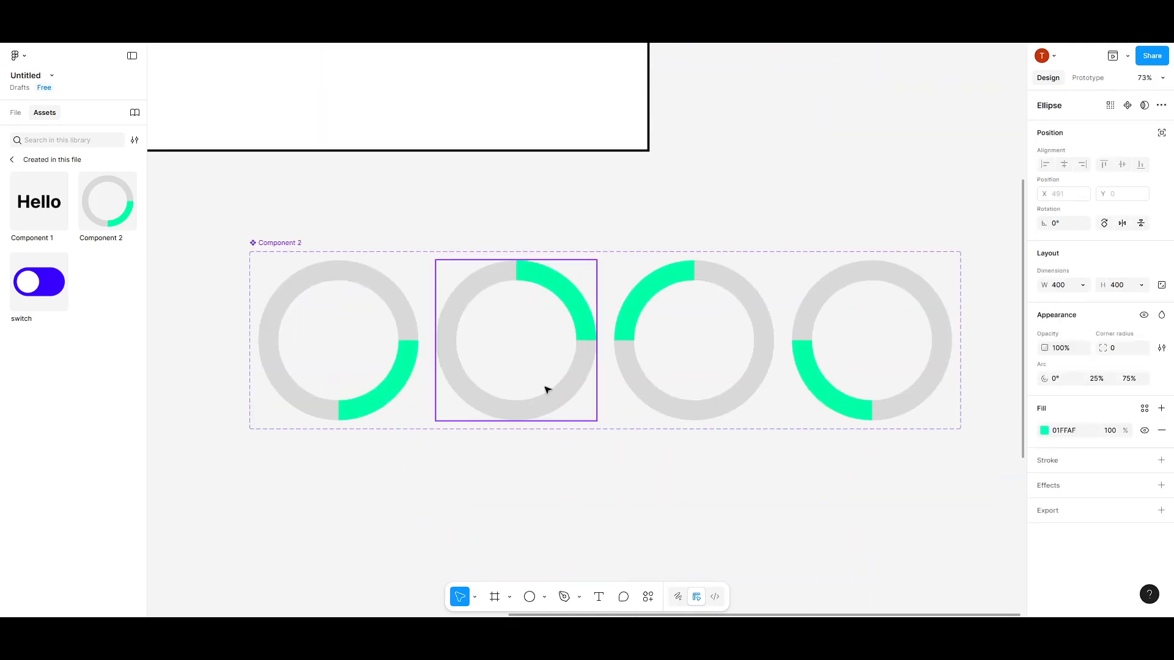
{"action": "left_click", "coordinate": [453, 445]}
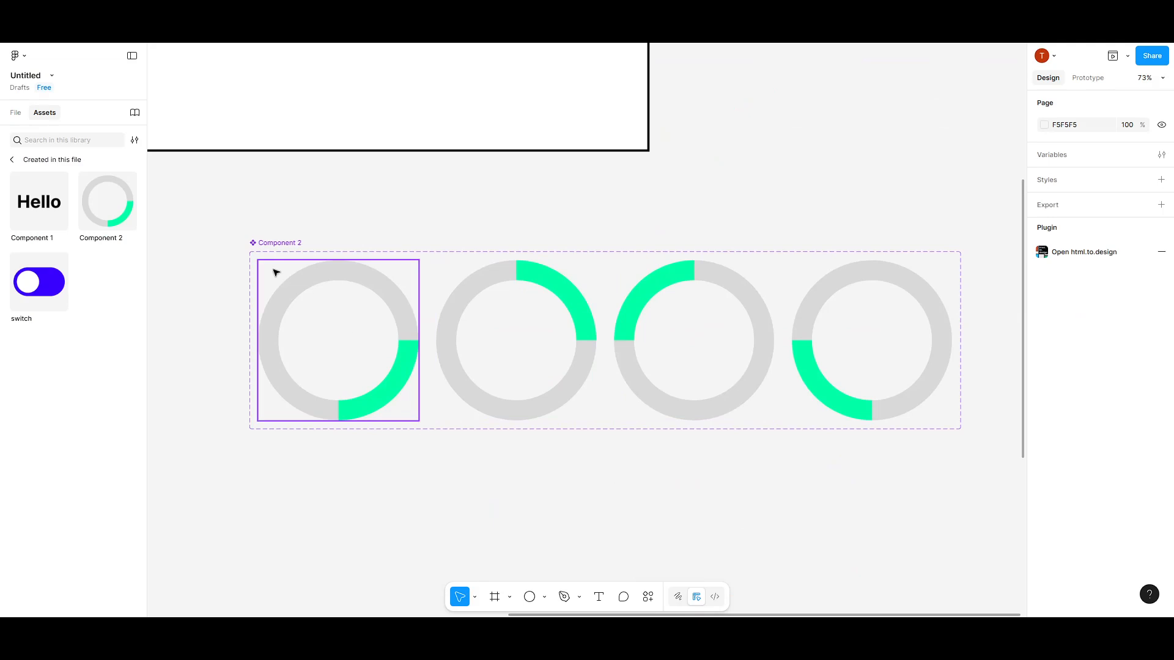
{"action": "left_click_drag", "start_coordinate": [214, 228], "coordinate": [593, 374]}
{"action": "left_click_drag", "start_coordinate": [753, 425], "coordinate": [993, 483]}
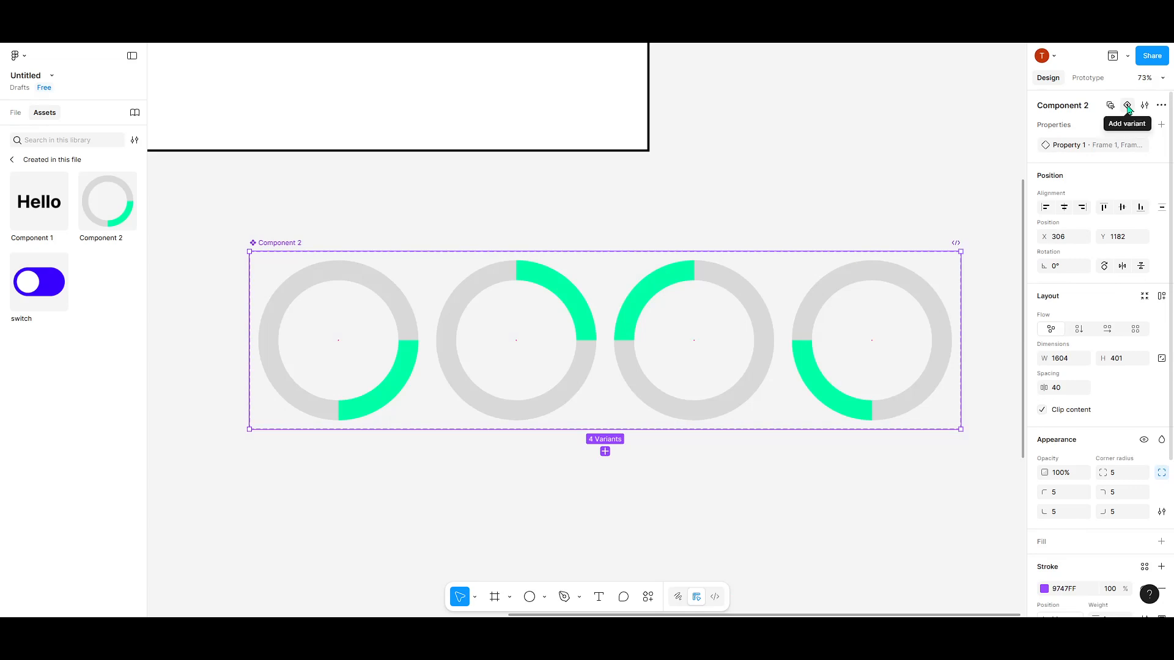
{"action": "left_click", "coordinate": [1161, 106]}
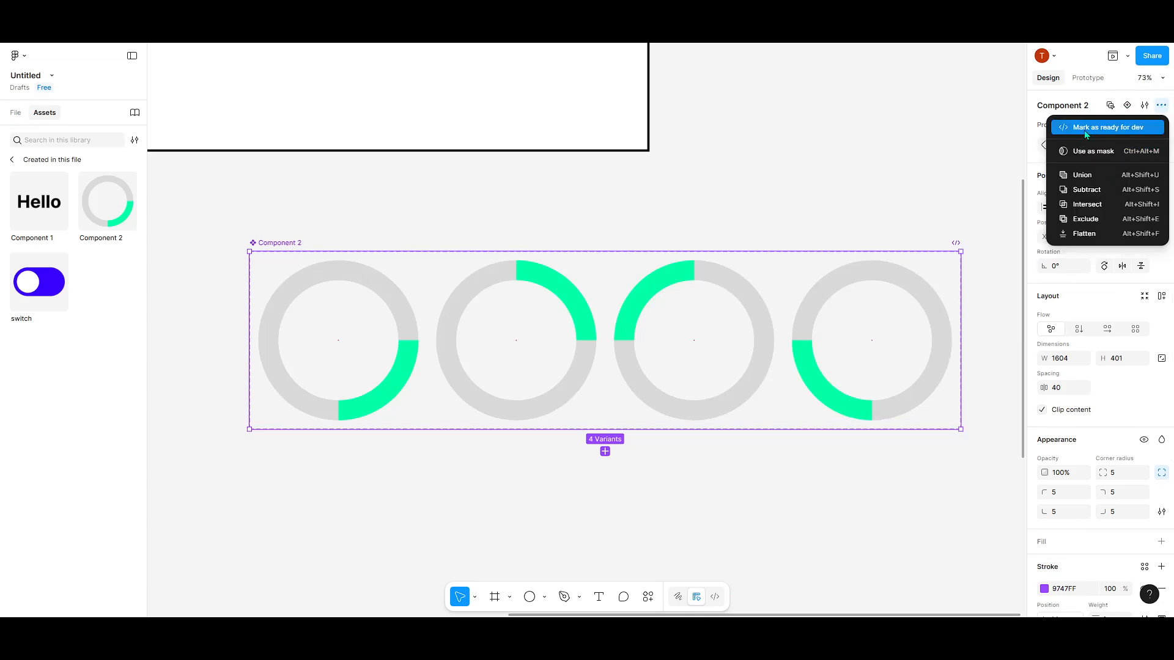
{"action": "left_click", "coordinate": [517, 447]}
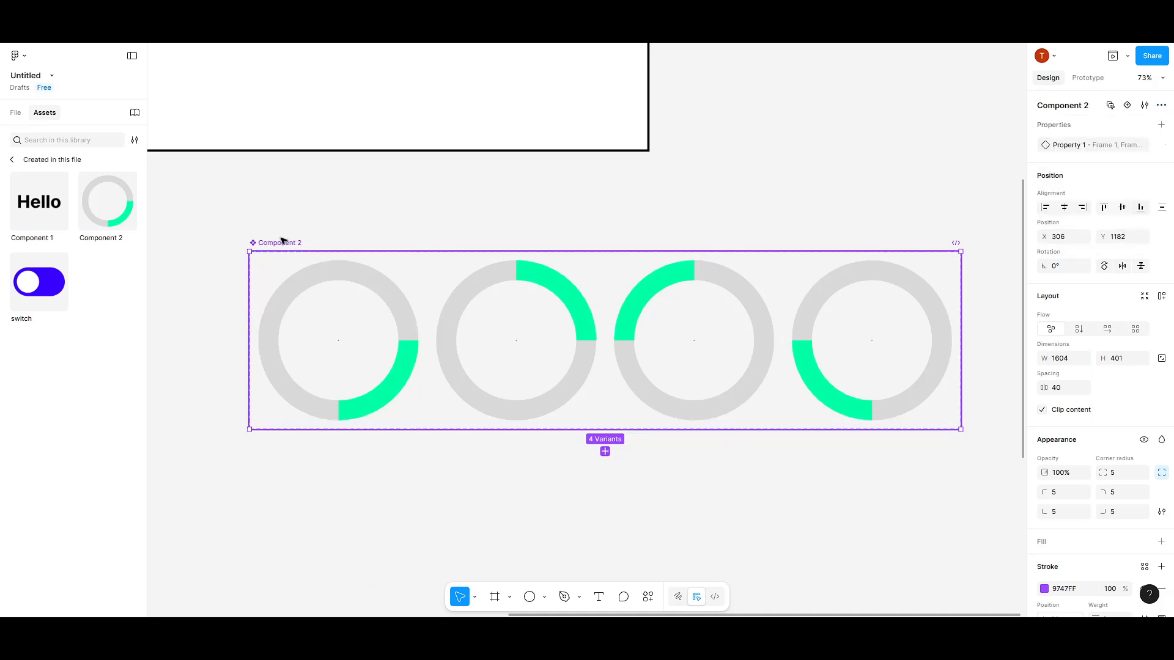
{"action": "key", "text": "Escape"}
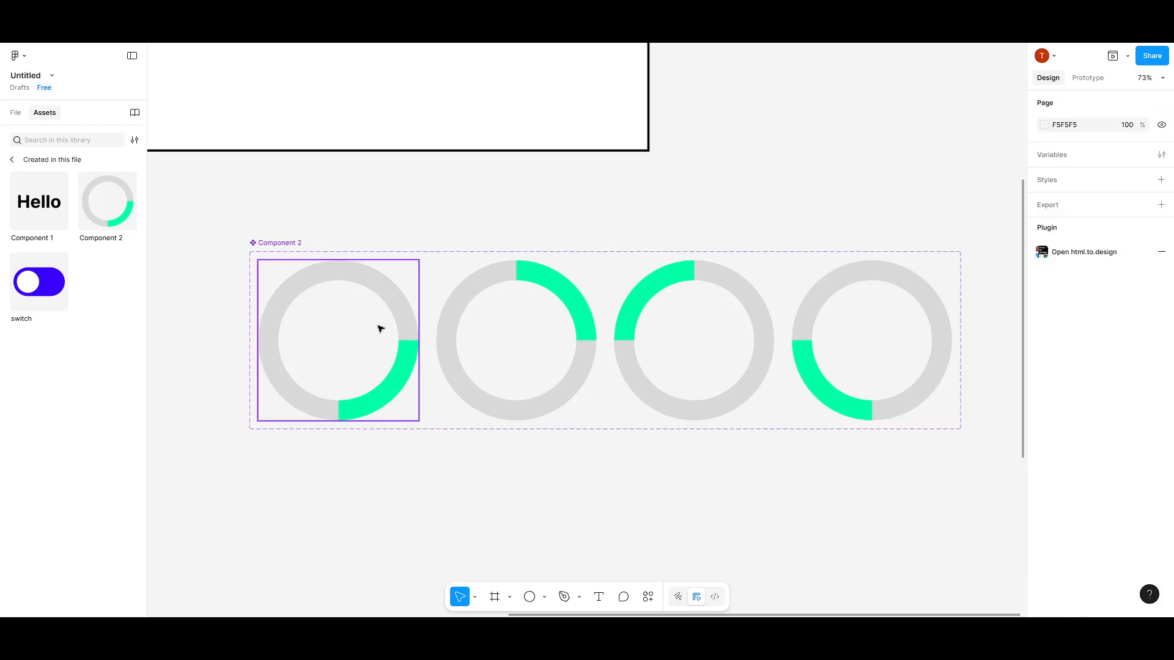
Examine the prototype interaction from the first ring variant to Frame 2, including its trigger, delay and animation settings
{"action": "left_click", "coordinate": [380, 329]}
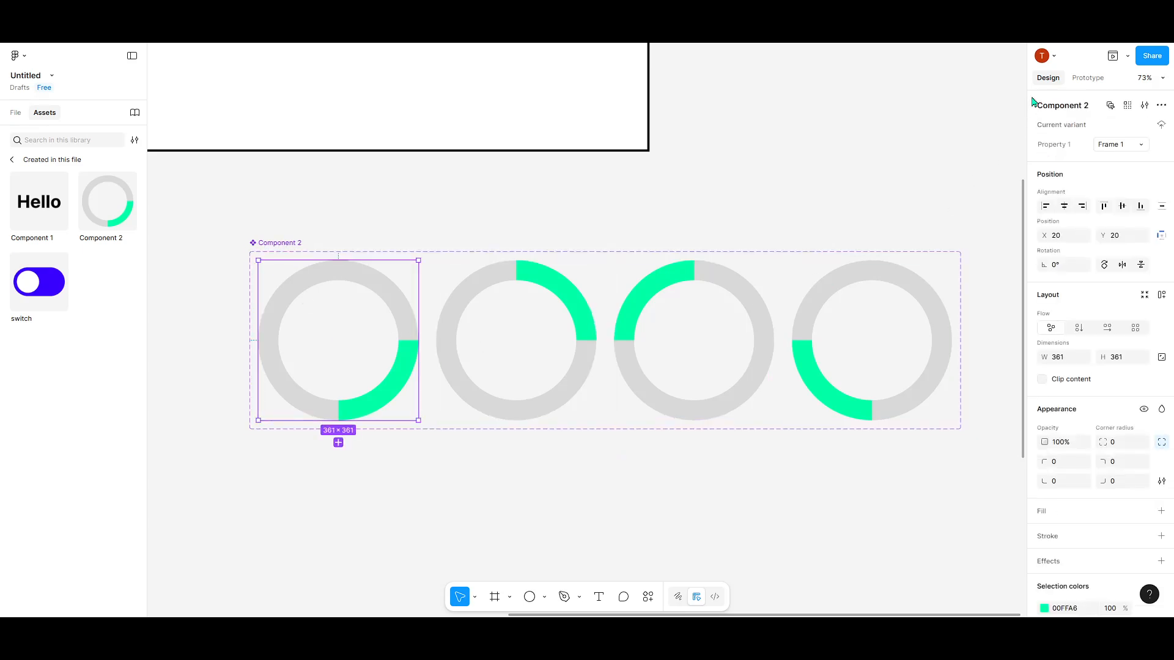
{"action": "left_click", "coordinate": [1092, 82]}
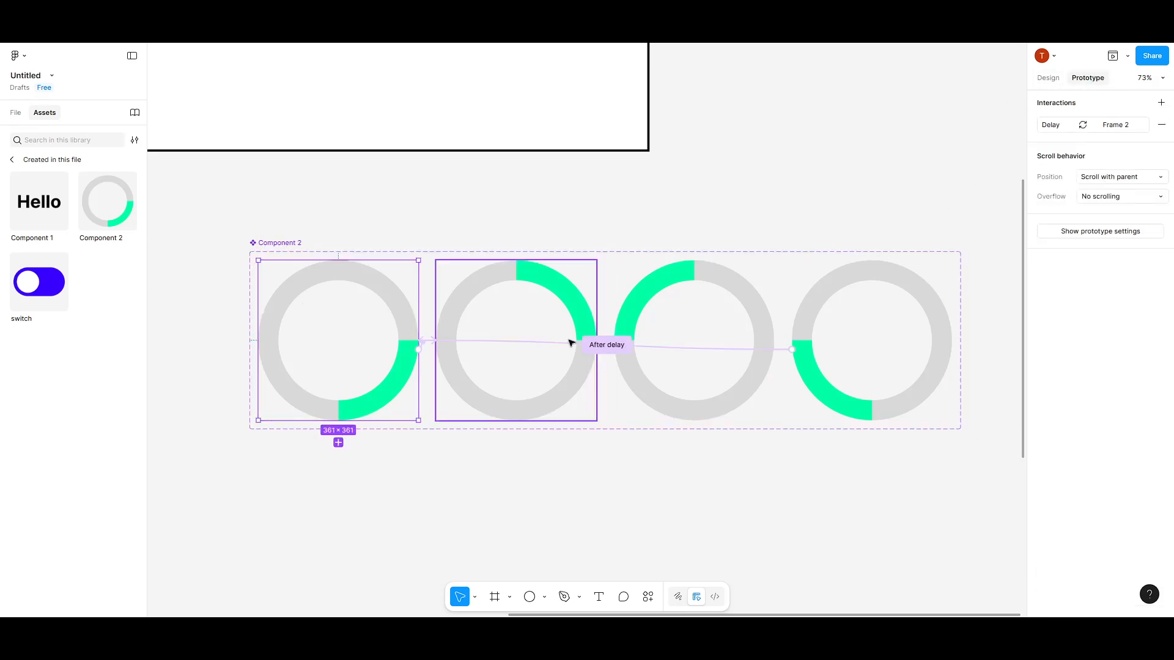
{"action": "left_click", "coordinate": [432, 340]}
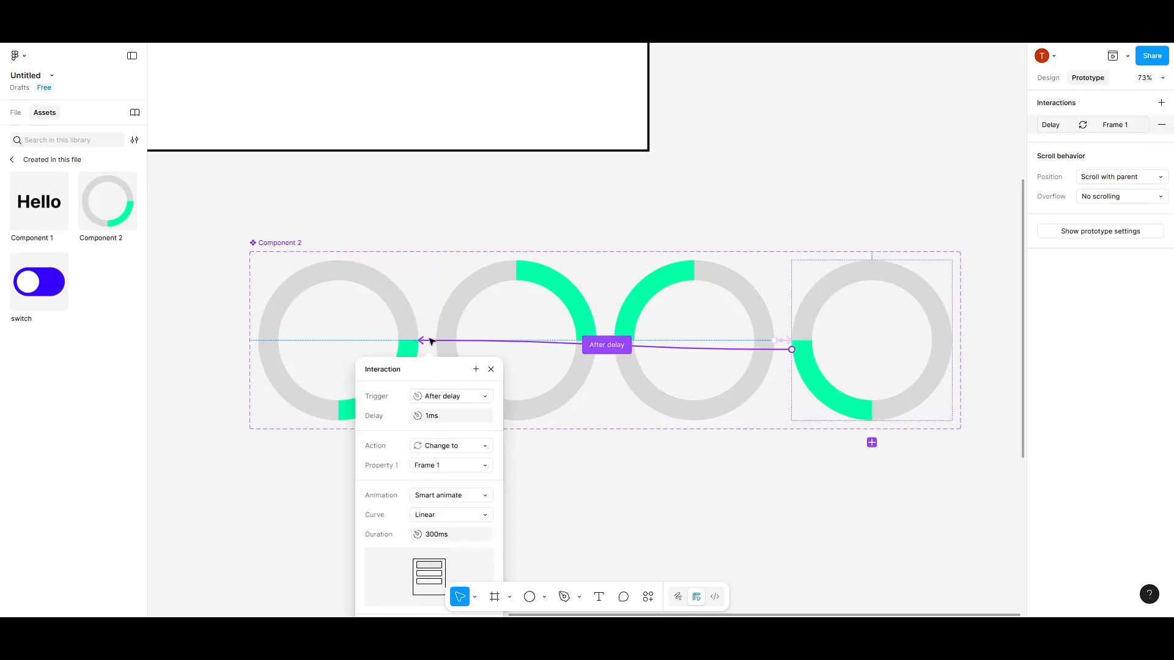
{"action": "key", "text": "Escape"}
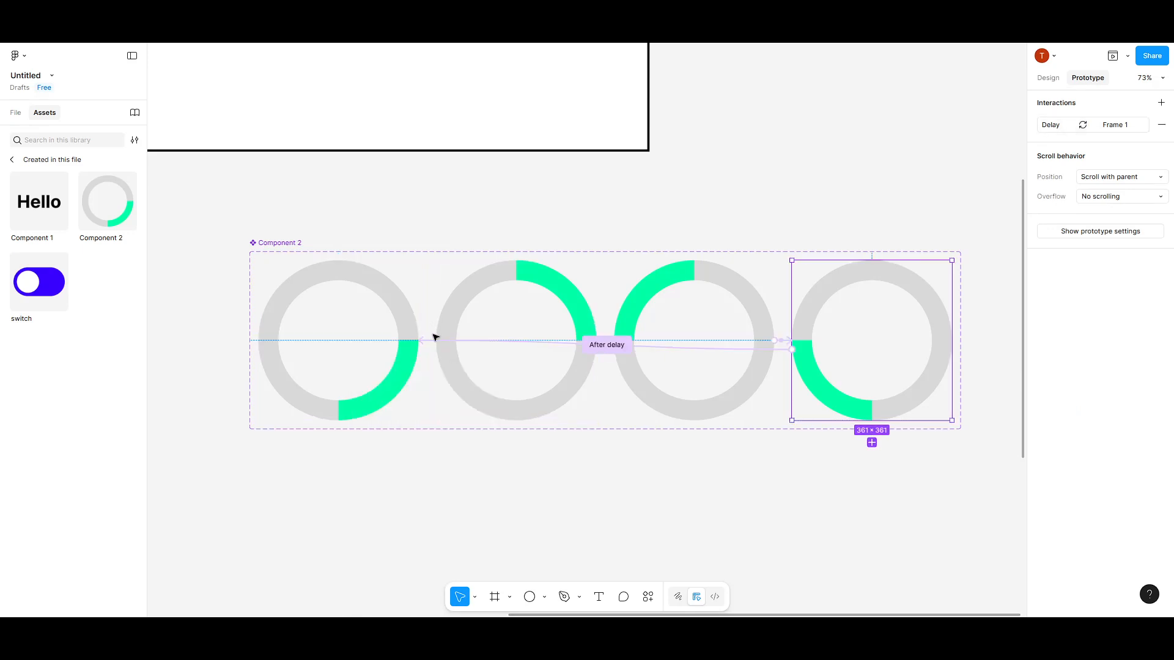
{"action": "left_click", "coordinate": [398, 329]}
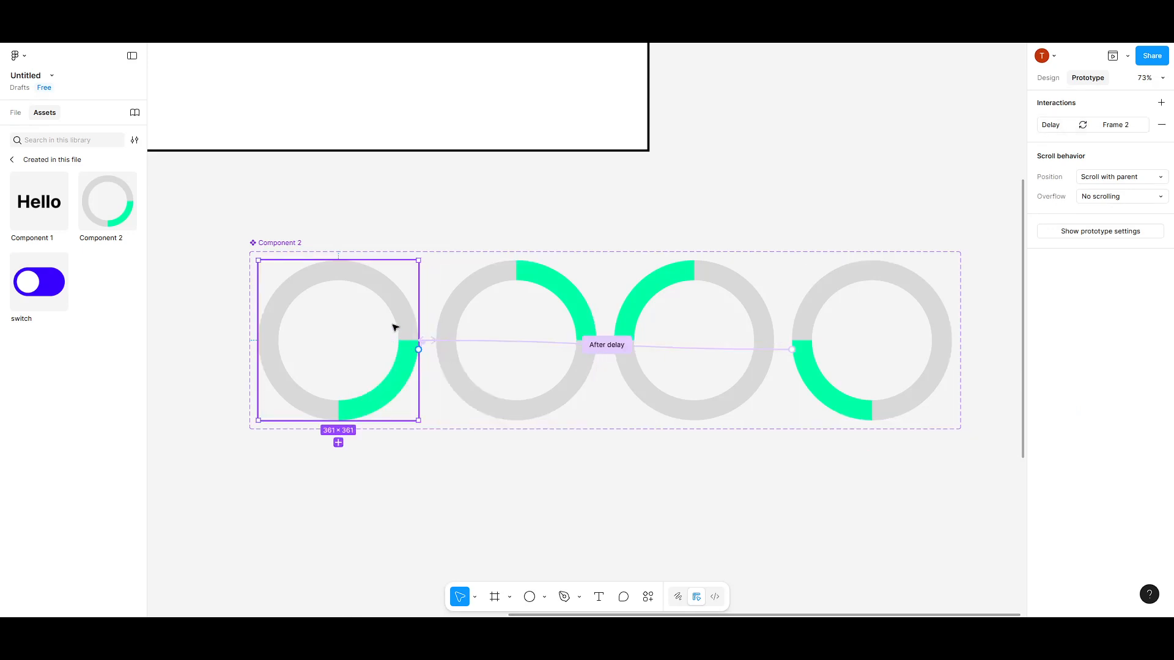
{"action": "left_click", "coordinate": [428, 341]}
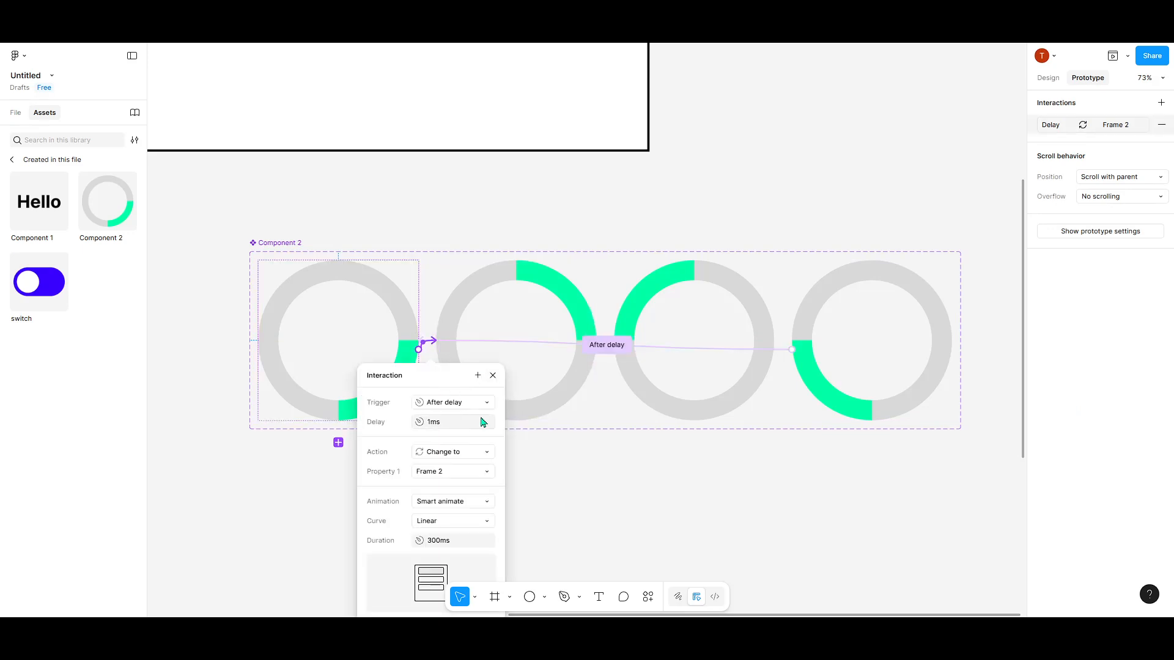
{"action": "scroll", "coordinate": [536, 440], "scroll_direction": "down", "scroll_amount": 3}
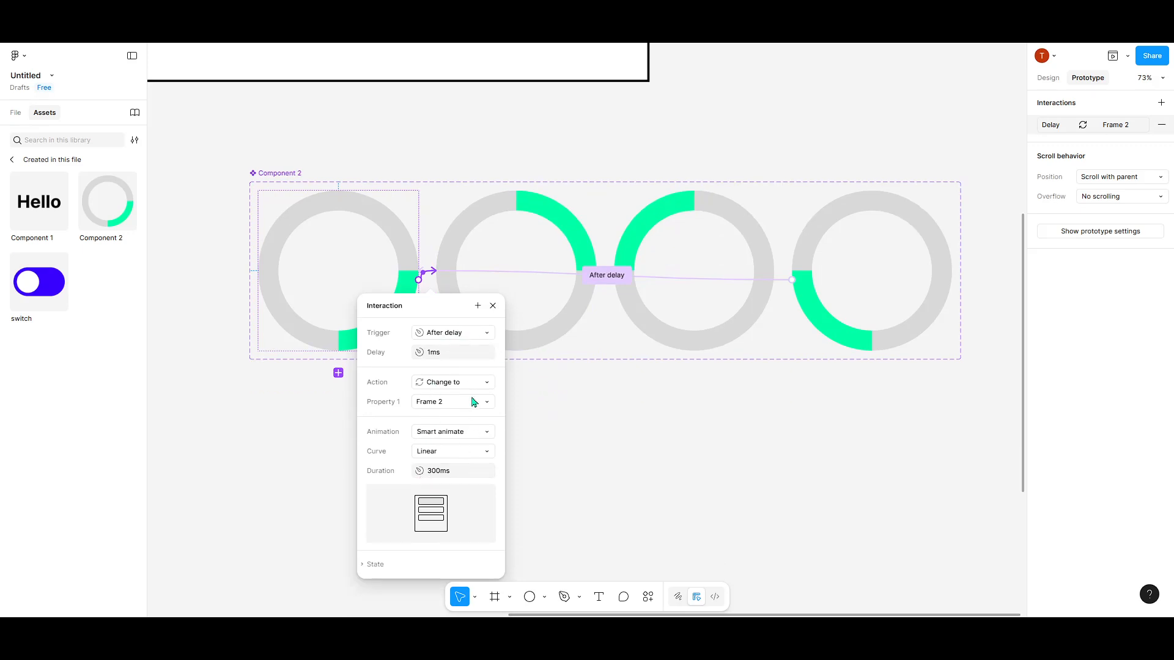
Examine the prototype interactions from the second ring variant to Variant3 and from the third to Variant4, including trigger, delay and animation settings
{"action": "left_click", "coordinate": [557, 309]}
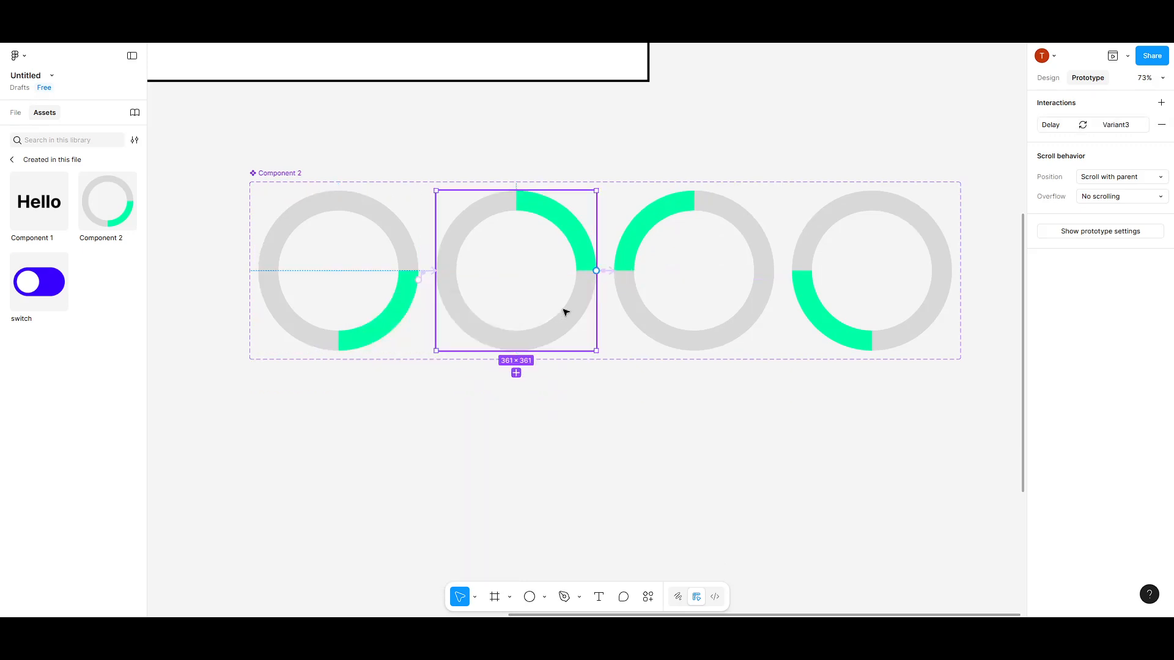
{"action": "left_click", "coordinate": [611, 271]}
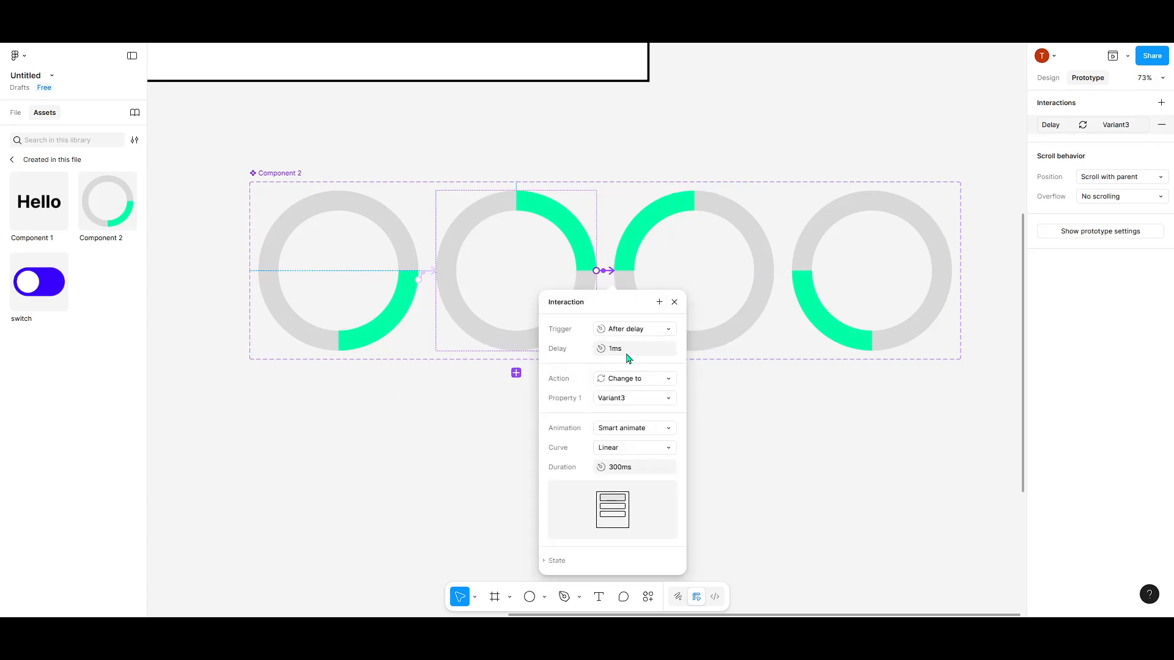
{"action": "left_click", "coordinate": [703, 303]}
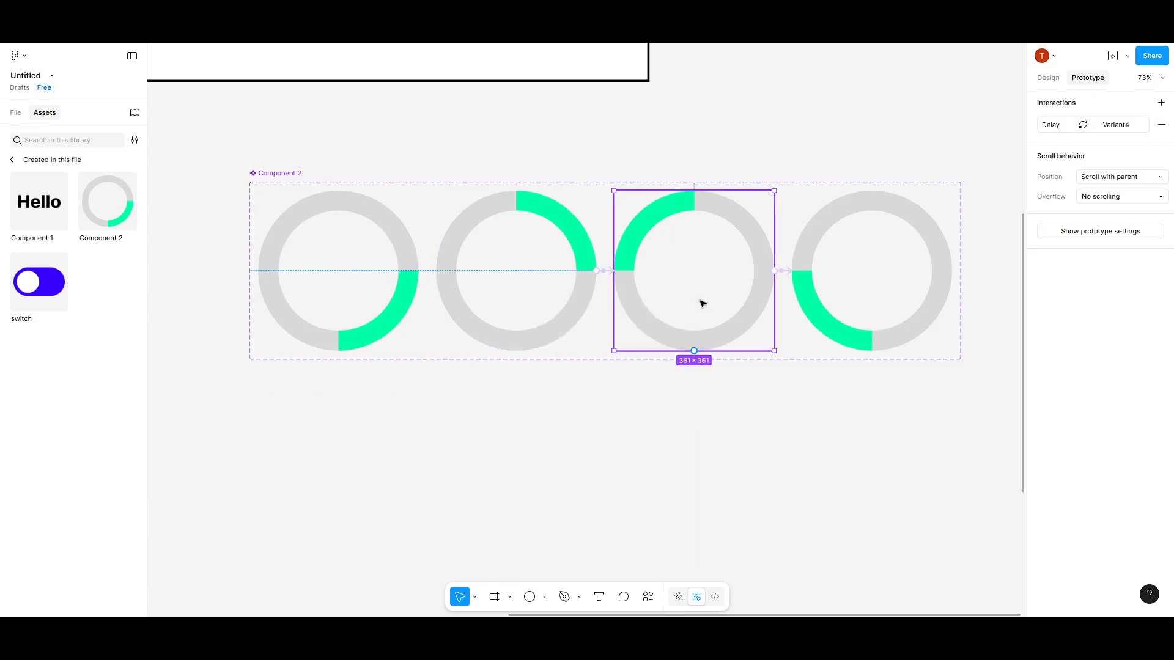
{"action": "left_click", "coordinate": [789, 273]}
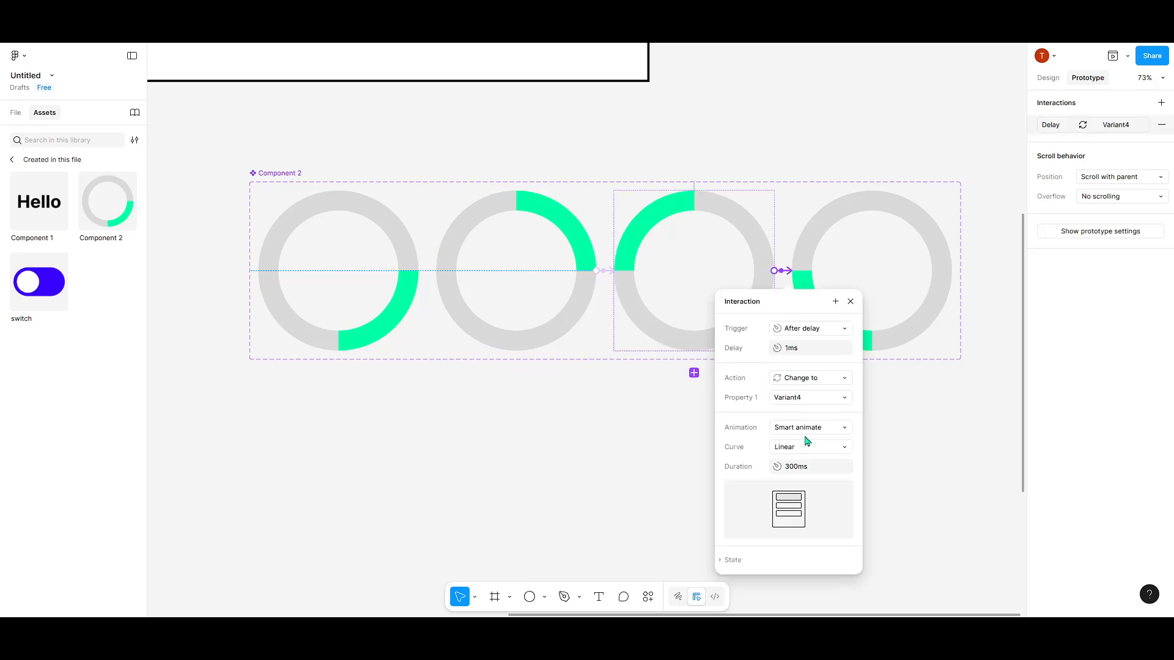
{"action": "left_click", "coordinate": [928, 414]}
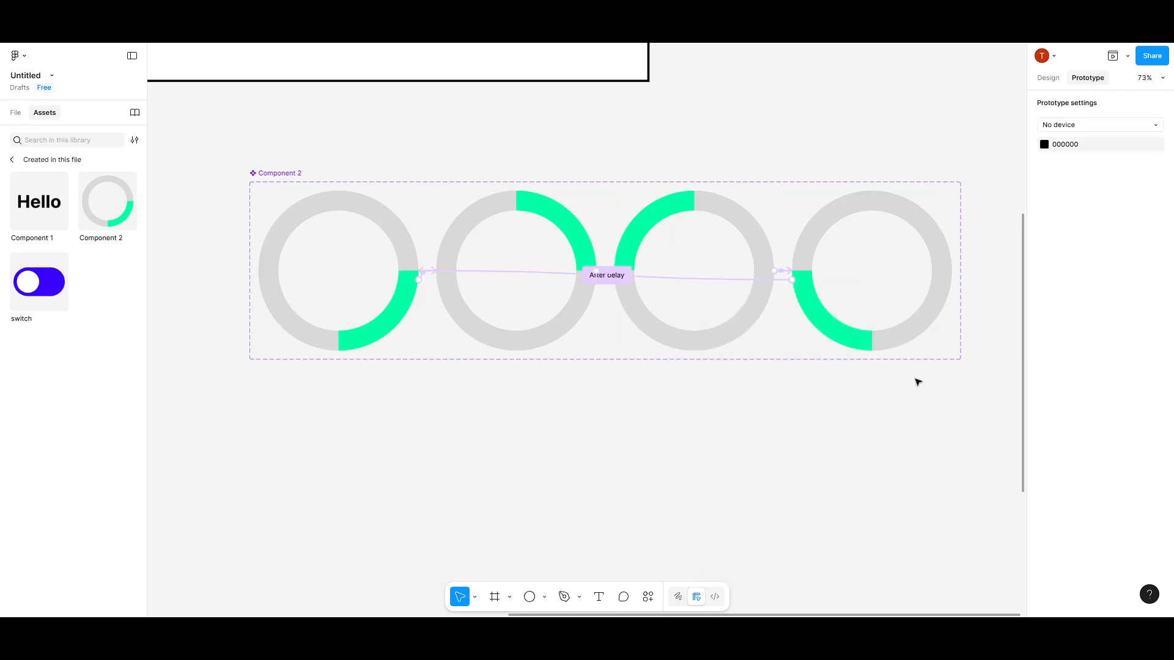
Connect the fourth ring variant back to the first variant, Frame 1, with an on-click Change to interaction
{"action": "left_click", "coordinate": [881, 304]}
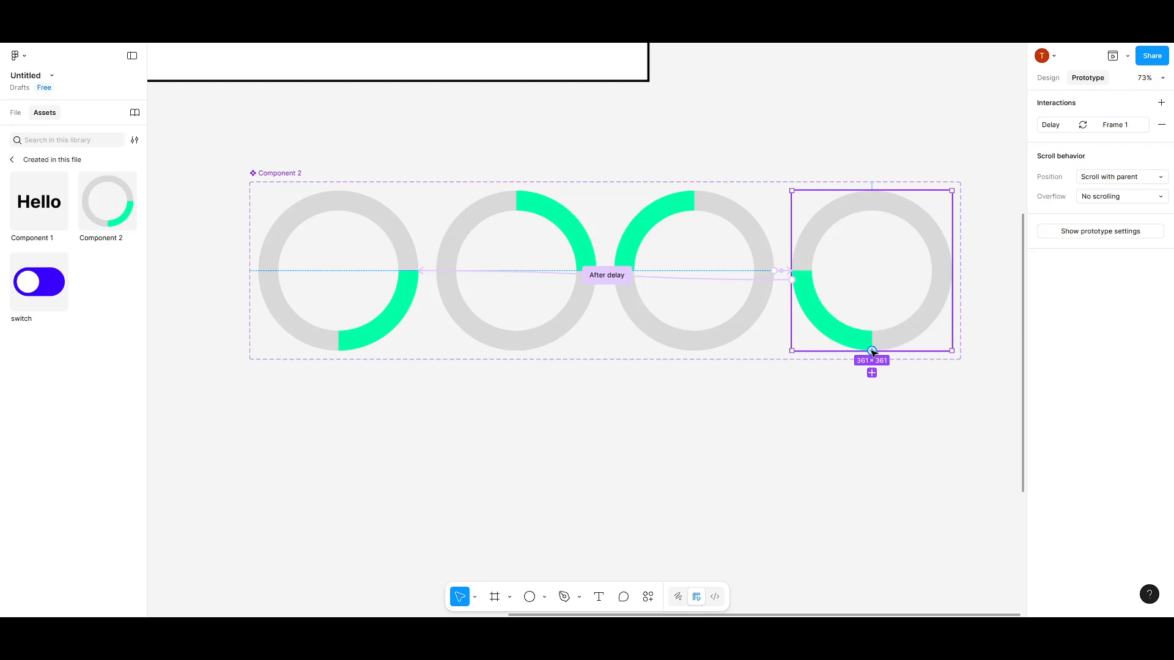
{"action": "left_click_drag", "start_coordinate": [873, 350], "coordinate": [401, 311]}
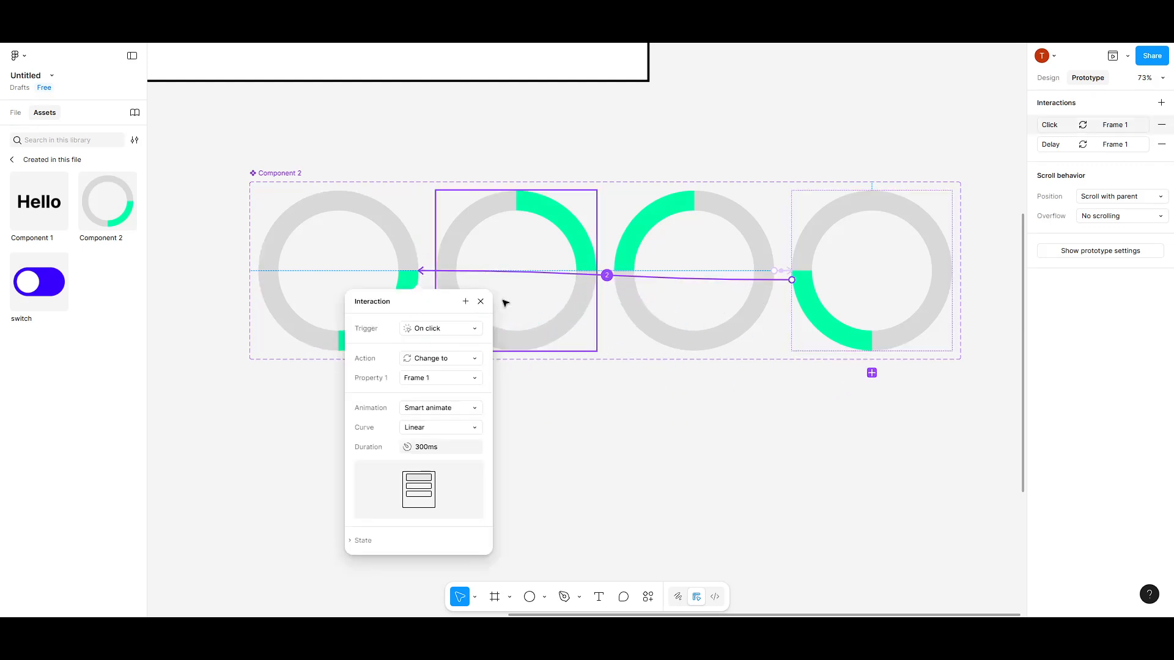
{"action": "left_click", "coordinate": [481, 301]}
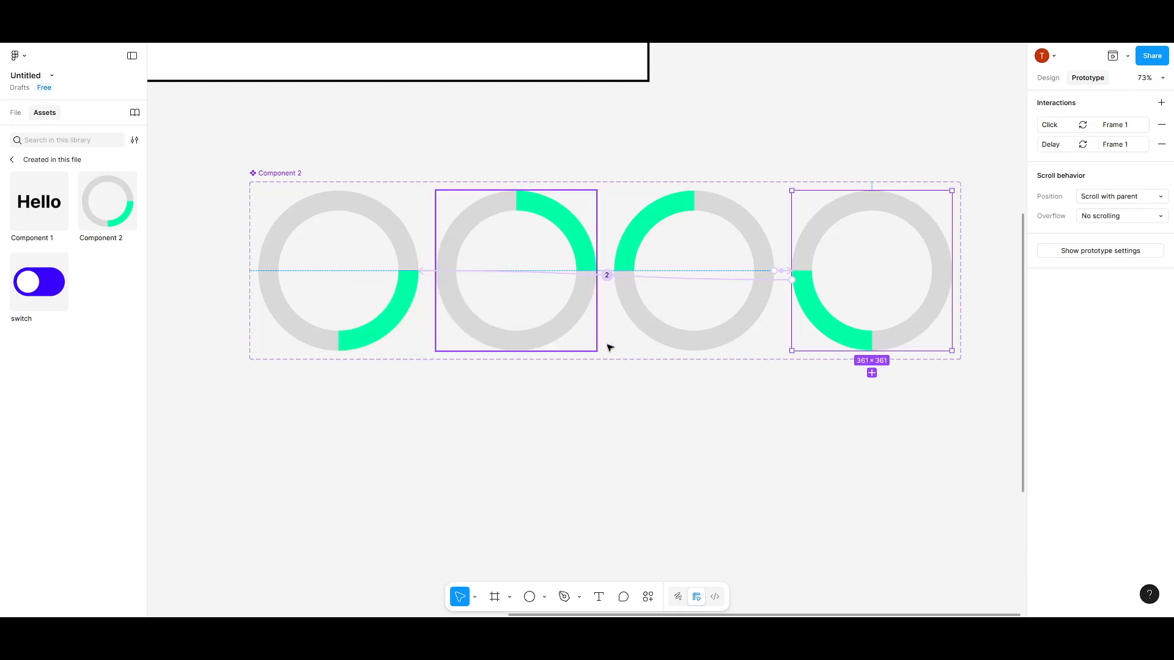
Delete the on-click interaction to Frame 1 from the fourth ring variant
{"action": "scroll", "coordinate": [636, 404], "scroll_direction": "up", "scroll_amount": 3}
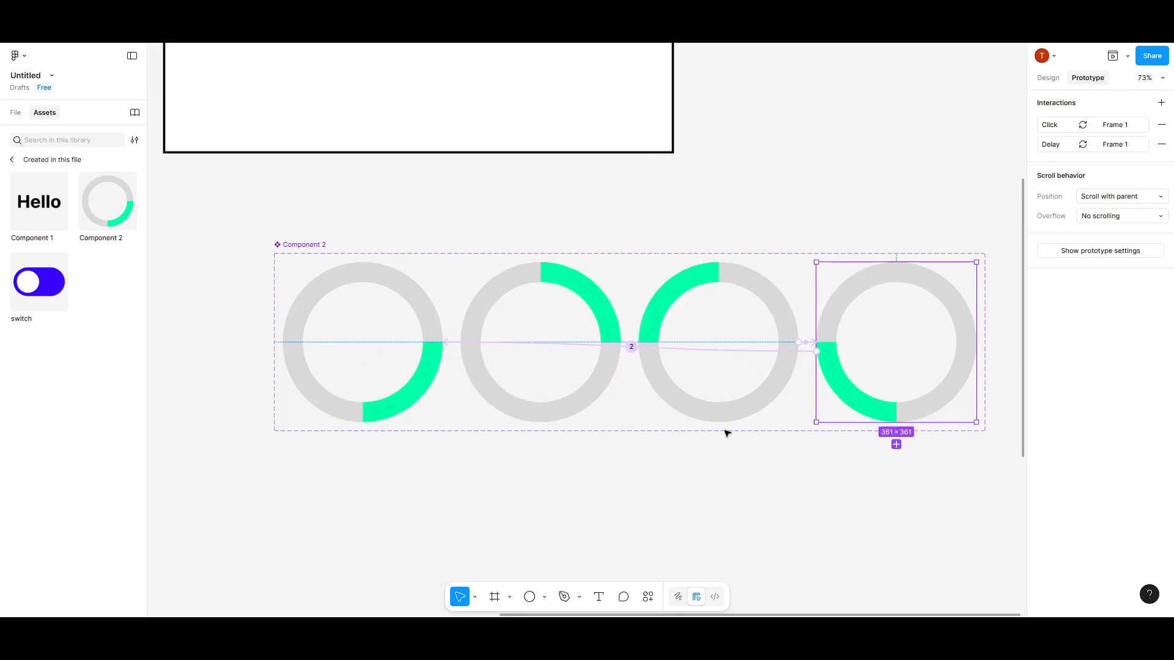
{"action": "left_click", "coordinate": [798, 350]}
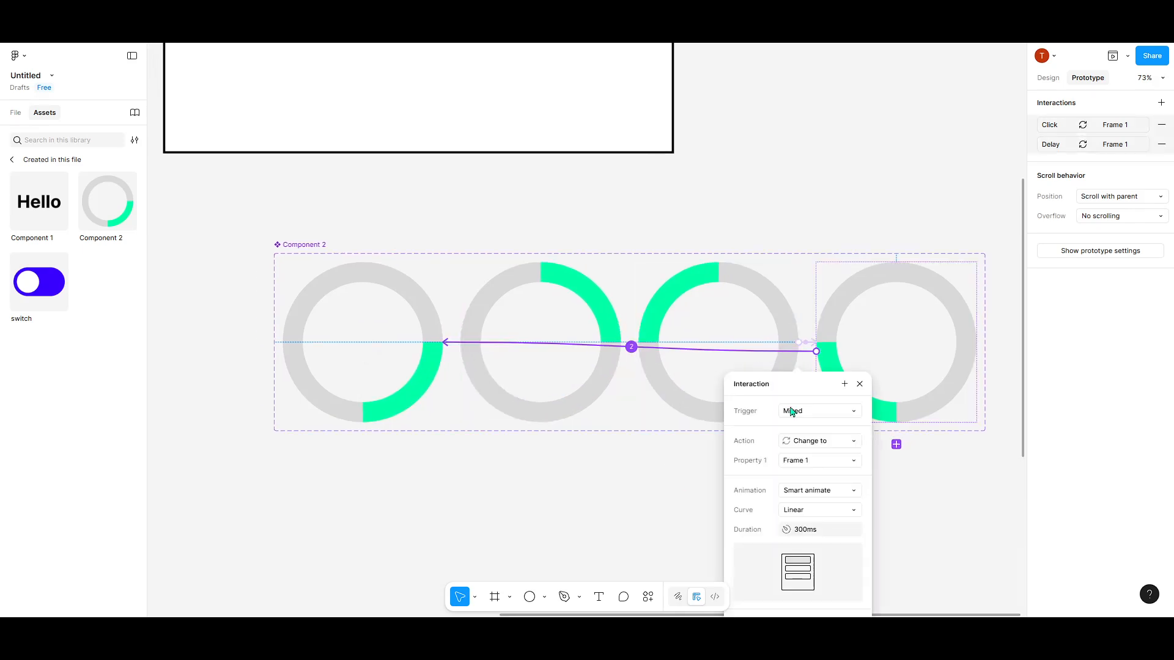
{"action": "left_click", "coordinate": [1161, 124]}
{"action": "scroll", "coordinate": [682, 350], "scroll_direction": "down", "scroll_amount": 1}
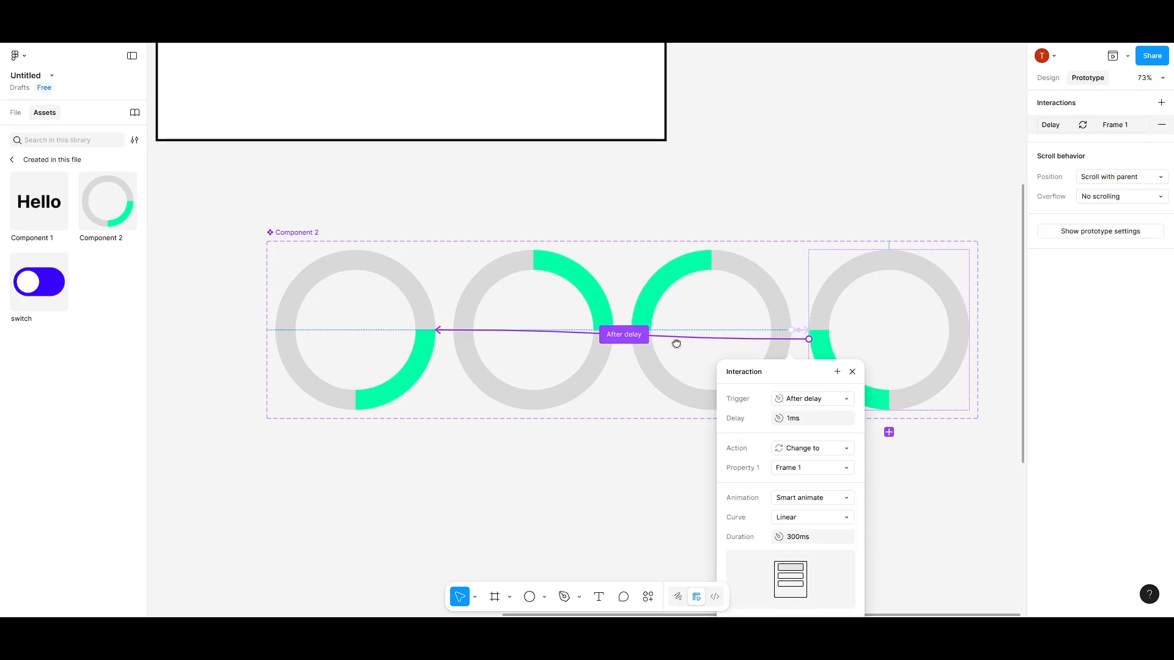
{"action": "key", "text": "Escape"}
Place an instance of Component 2 from the file's assets near the middle of the Test Frame
{"action": "scroll", "coordinate": [498, 267], "scroll_direction": "up", "scroll_amount": 5}
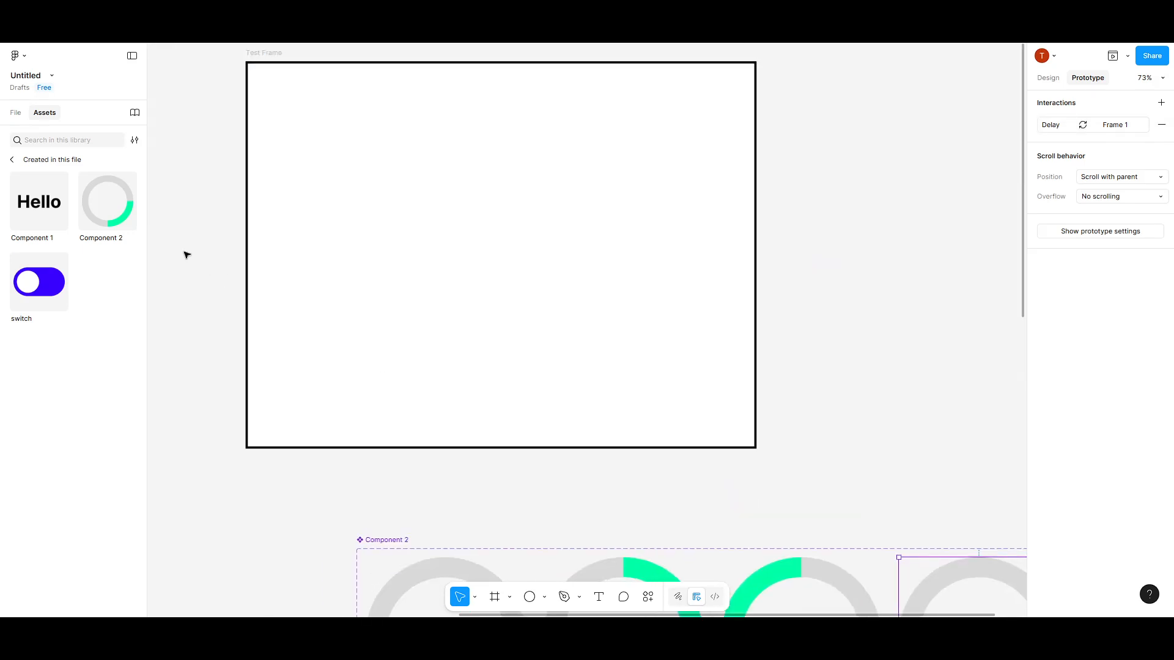
{"action": "left_click_drag", "start_coordinate": [107, 202], "coordinate": [458, 251]}
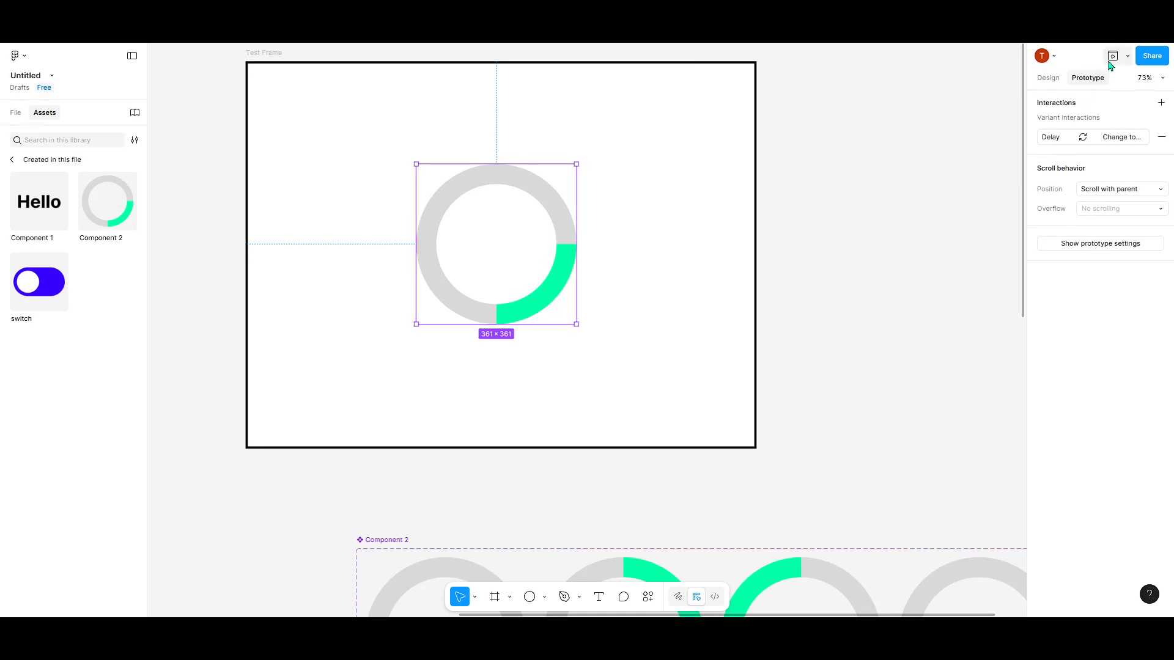